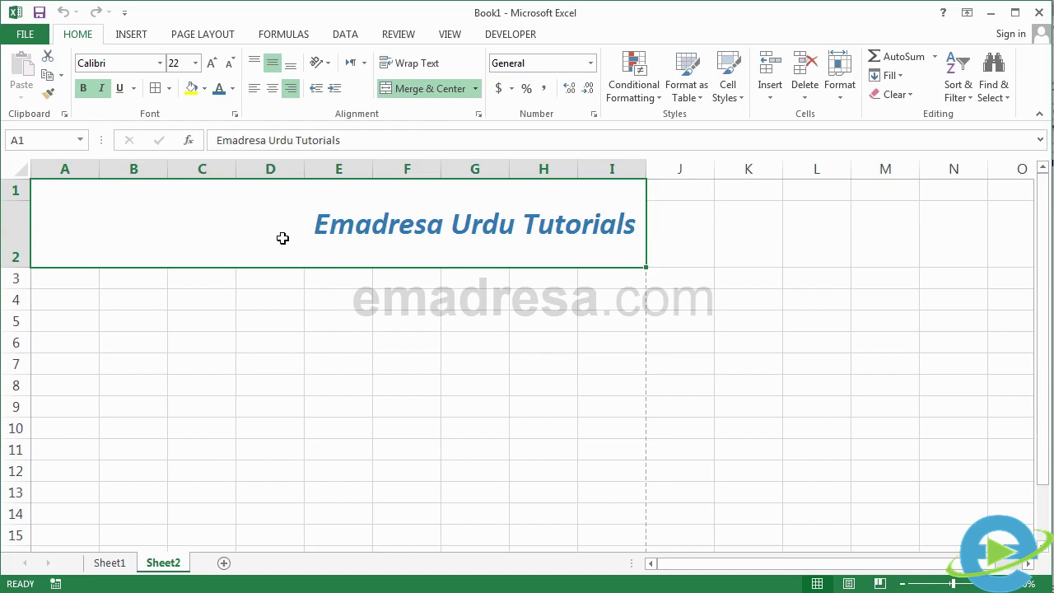
- Add a new blank Sheet4, zoom in on the grid, and select rows 4 through 9
left_click(223, 563)
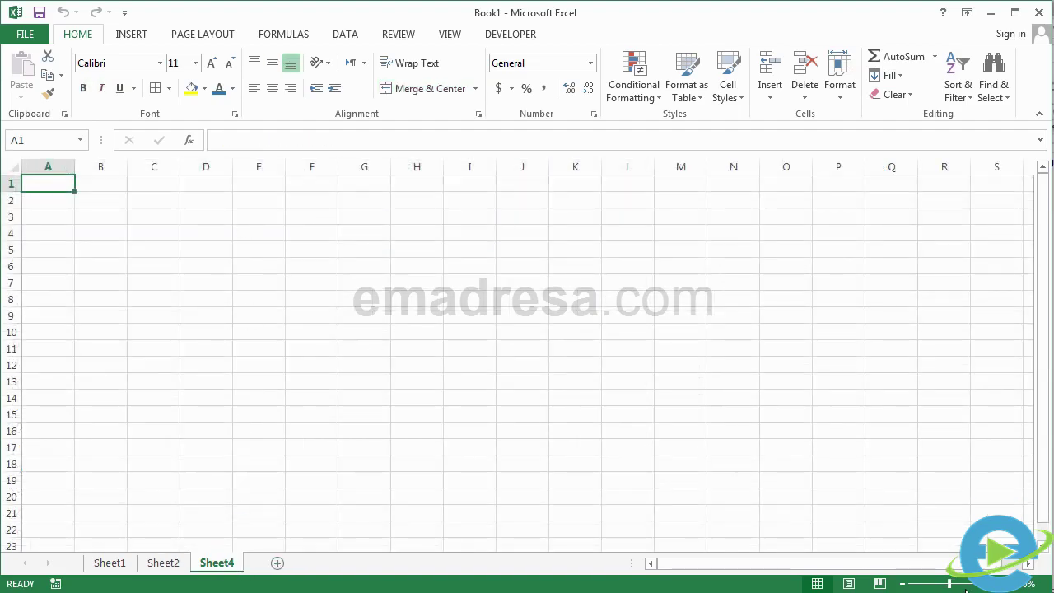
left_click(1001, 583)
left_click_drag(951, 583, 960, 583)
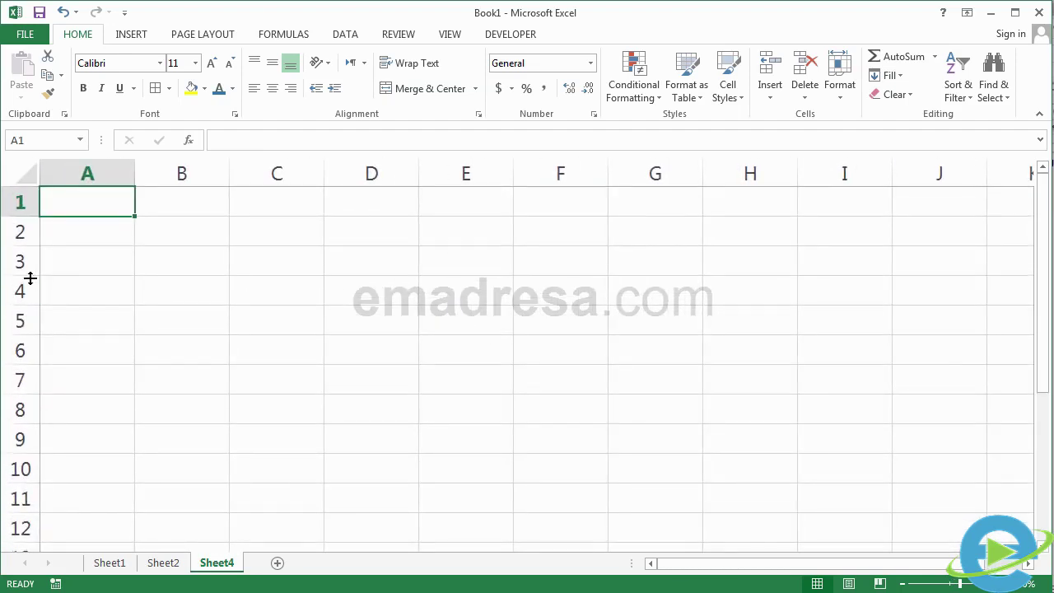
left_click_drag(27, 302, 20, 443)
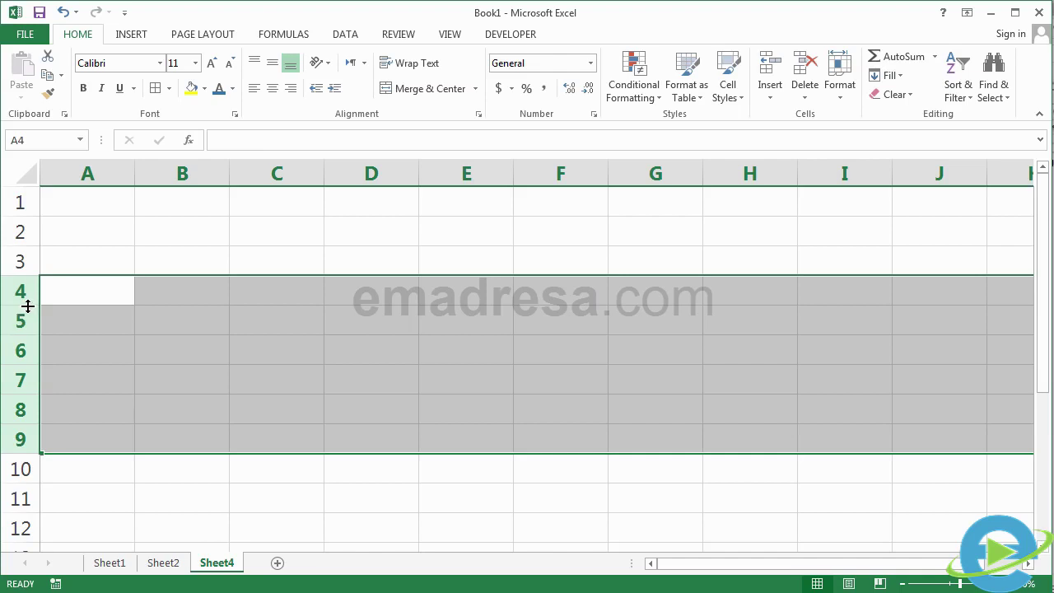
- Drag selected rows 4–9 to a taller equal height; trial-widen column C, then undo it
left_click_drag(32, 307, 28, 339)
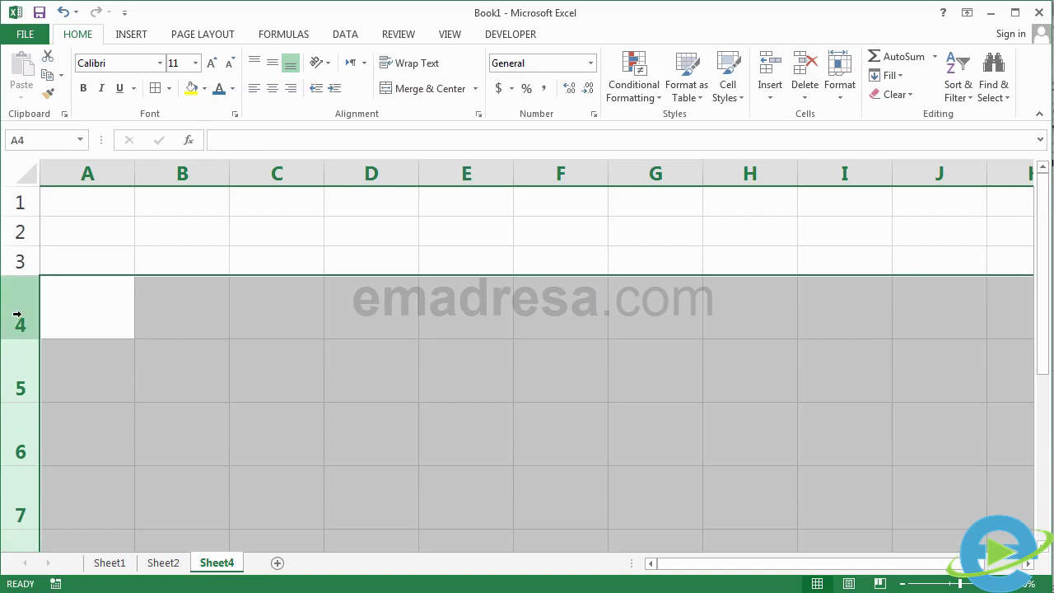
scroll(19, 318, "down", 2)
scroll(19, 318, "down", 1)
scroll(17, 313, "up", 3)
scroll(16, 314, "down", 2)
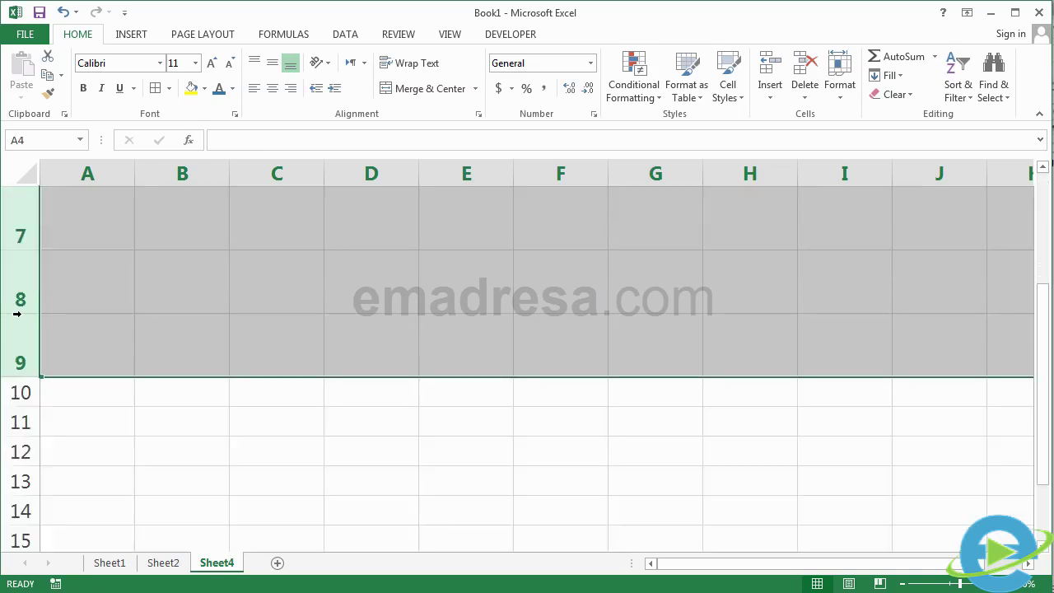
scroll(16, 314, "up", 1)
scroll(16, 313, "up", 1)
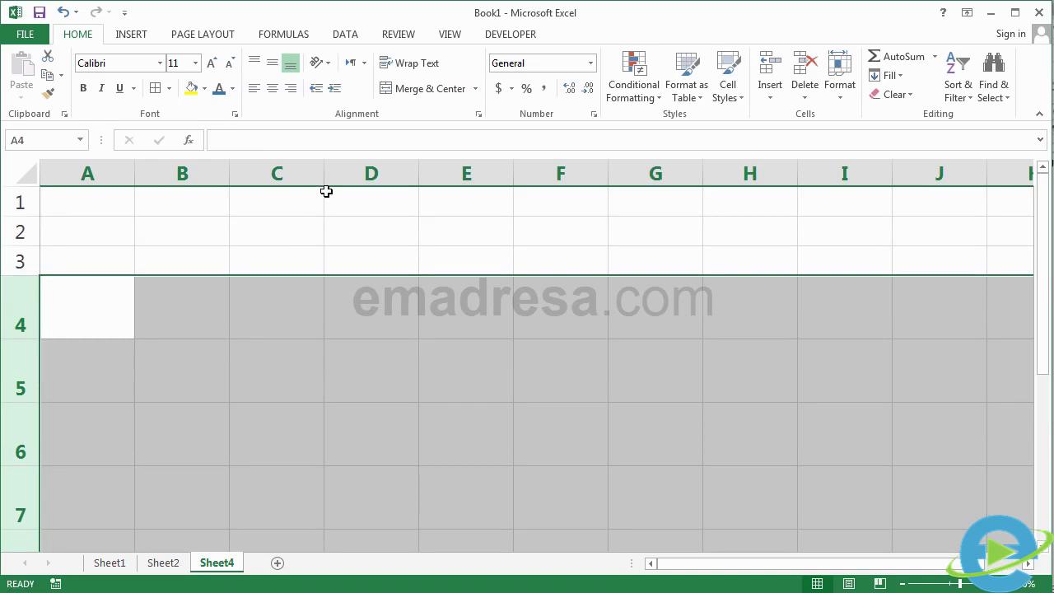
left_click_drag(325, 180, 398, 182)
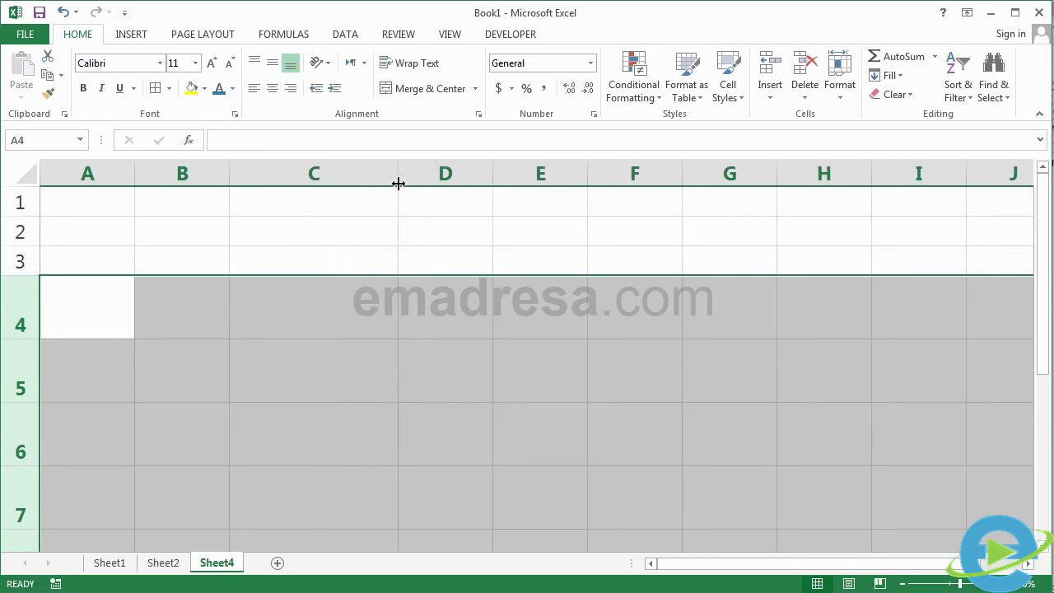
key("ctrl+z")
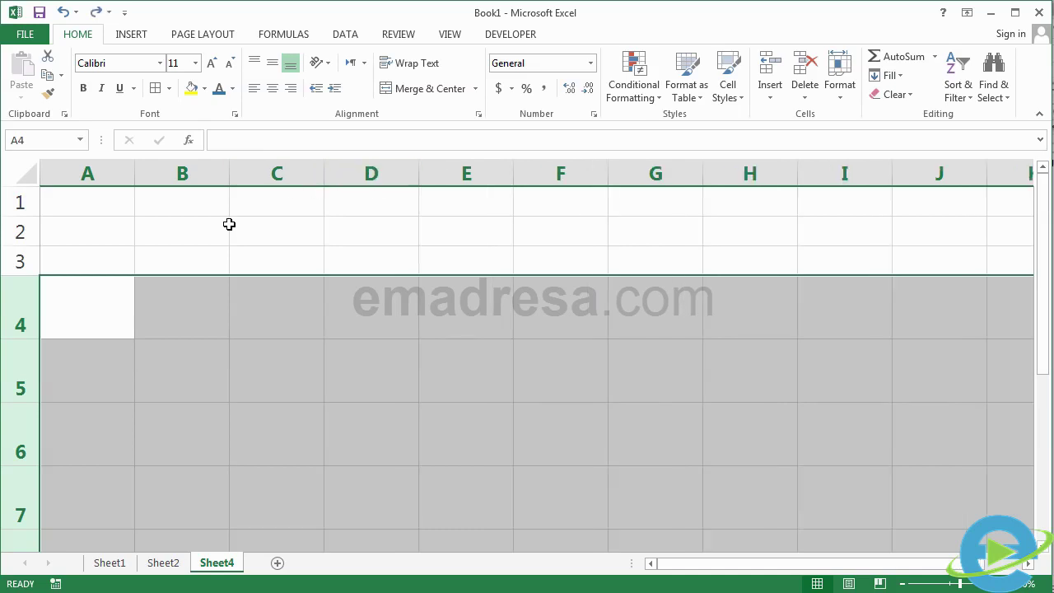
- Select columns B to F and drag the B/C border right to widen them together
left_click(158, 289)
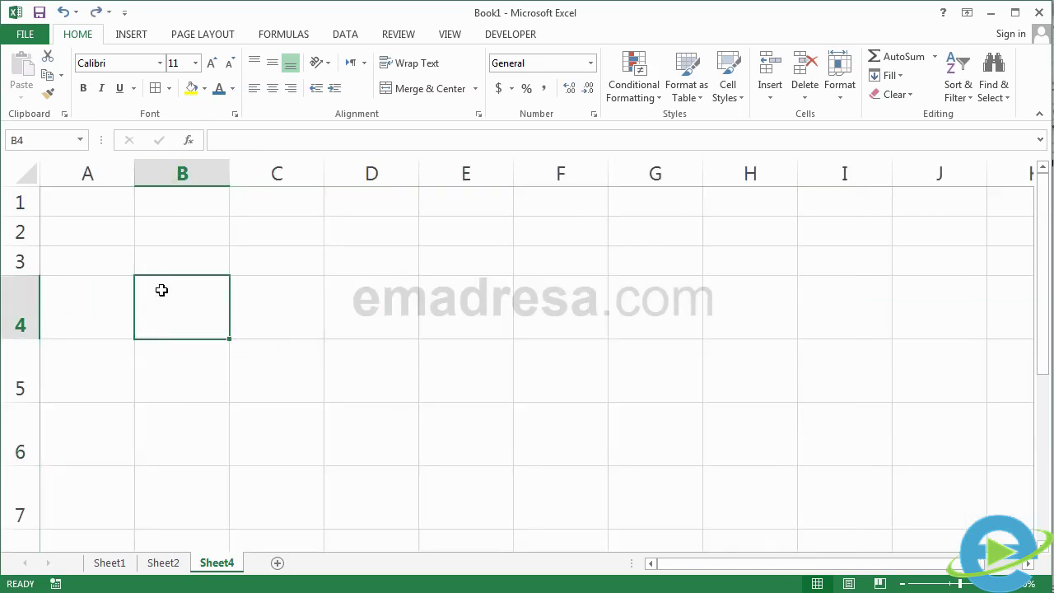
left_click_drag(167, 169, 603, 171)
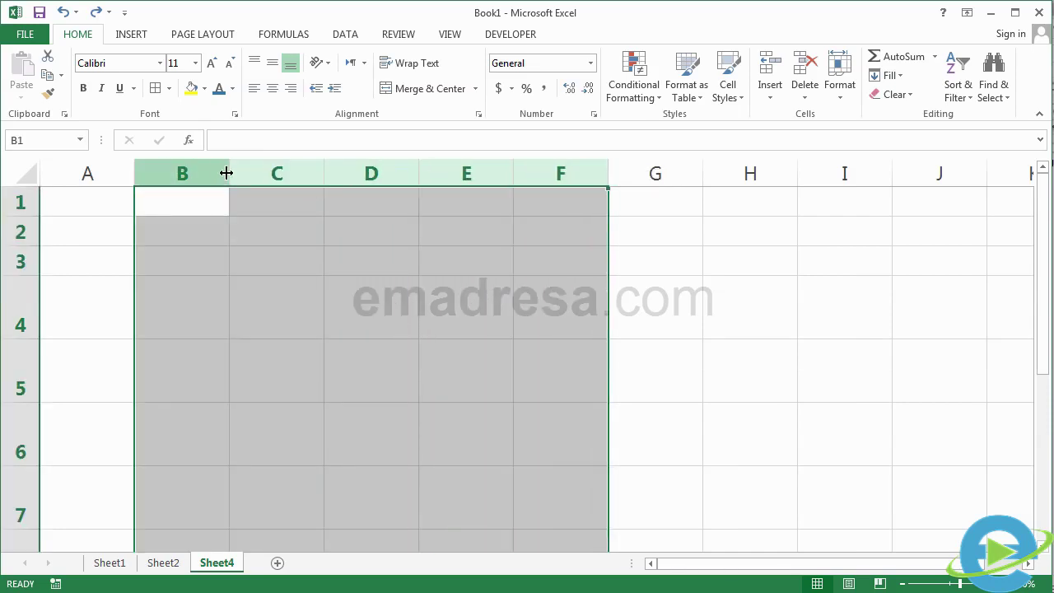
left_click_drag(237, 176, 301, 177)
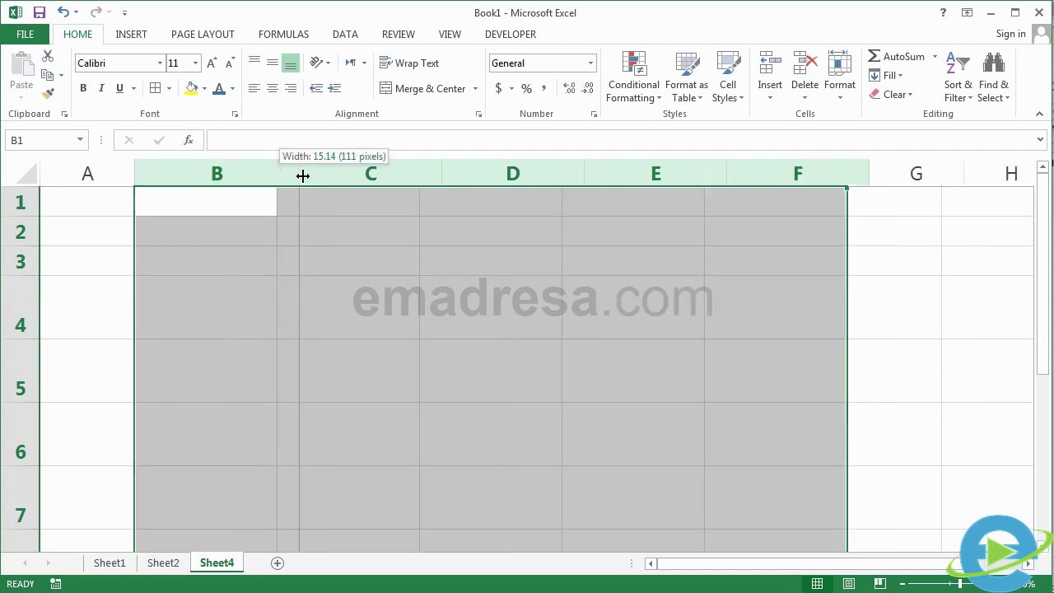
left_click(229, 294)
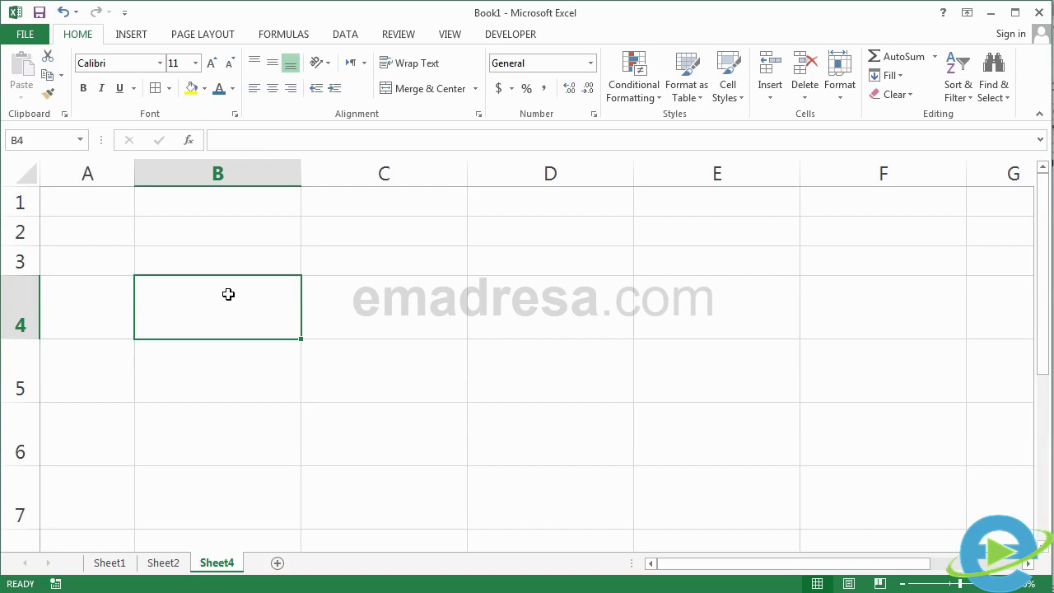
- Enter a name, then 'emadresa.com' on a second line, in cell B4 using Alt+Enter
double_click(228, 294)
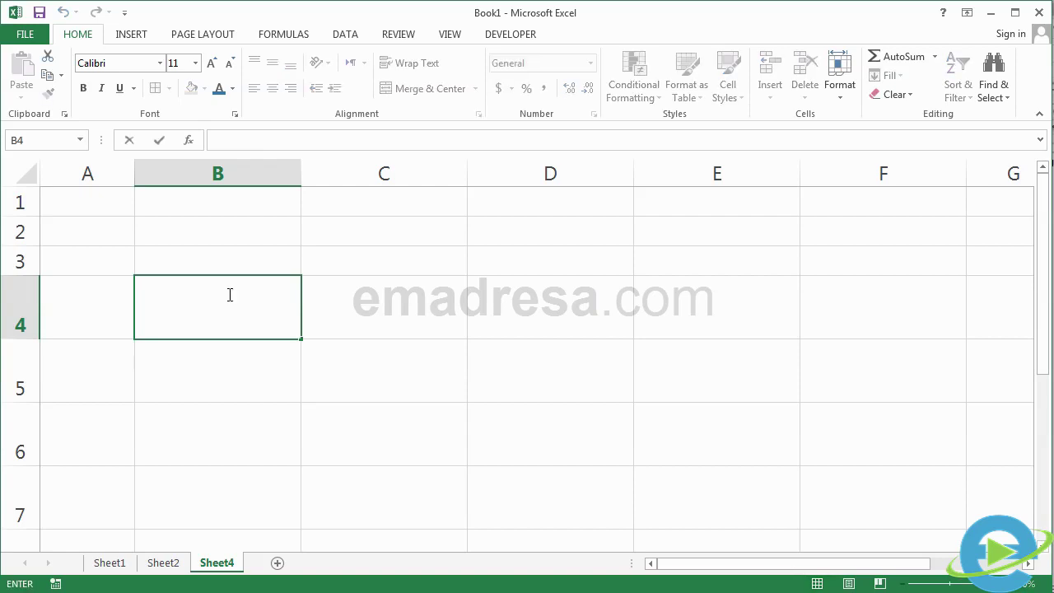
type("asi")
type("mjave")
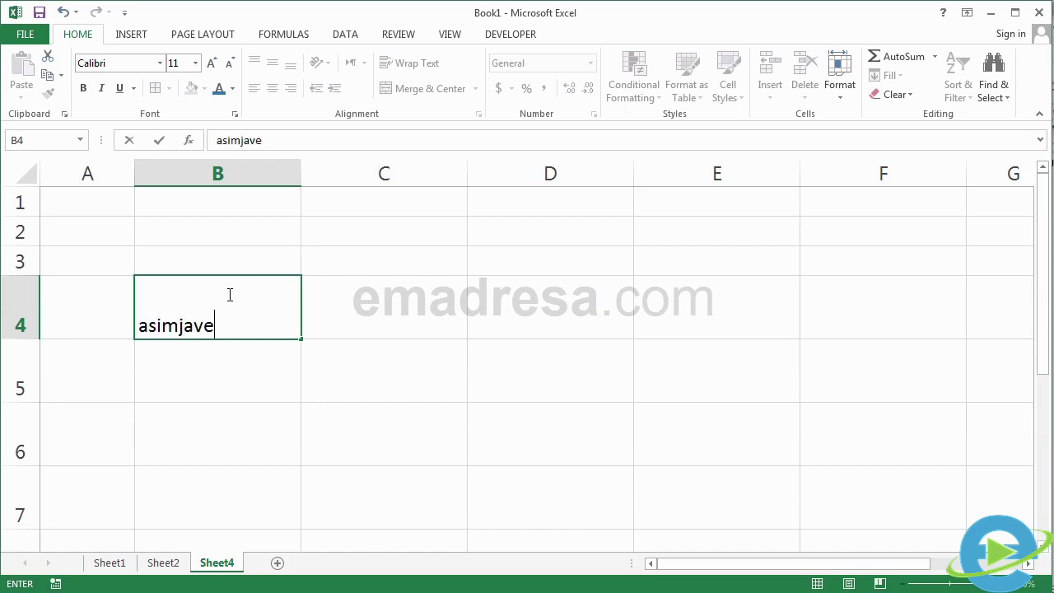
type("d")
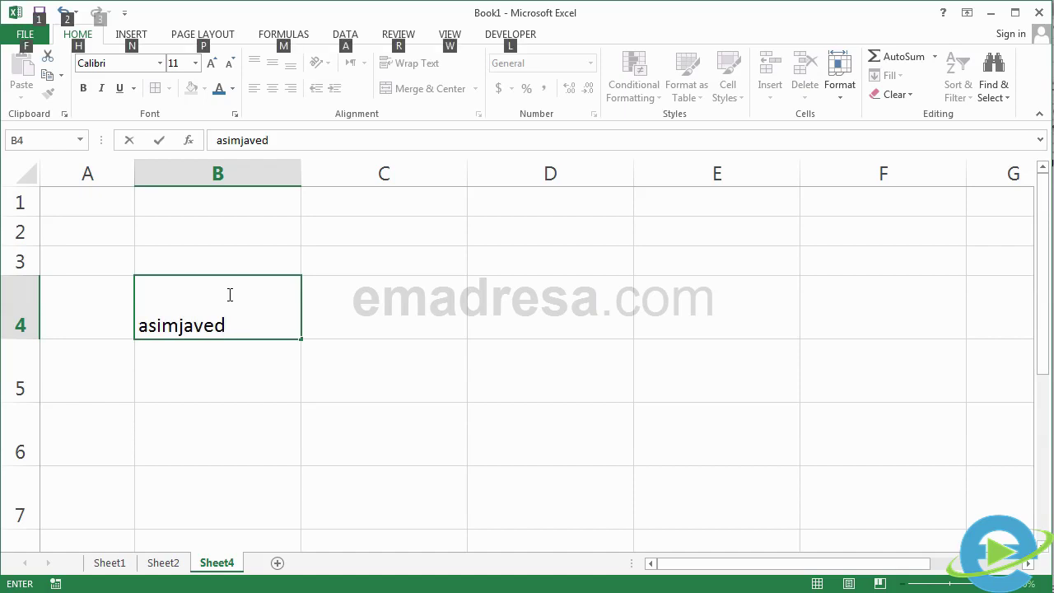
key("alt+Return")
key("alt+Return")
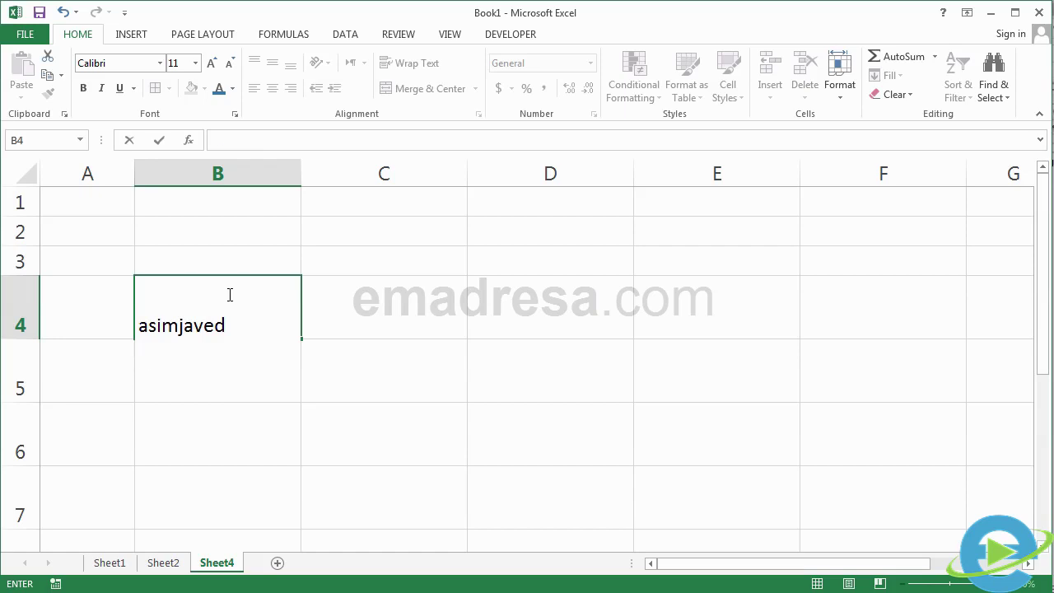
type("ema")
type("dresa.")
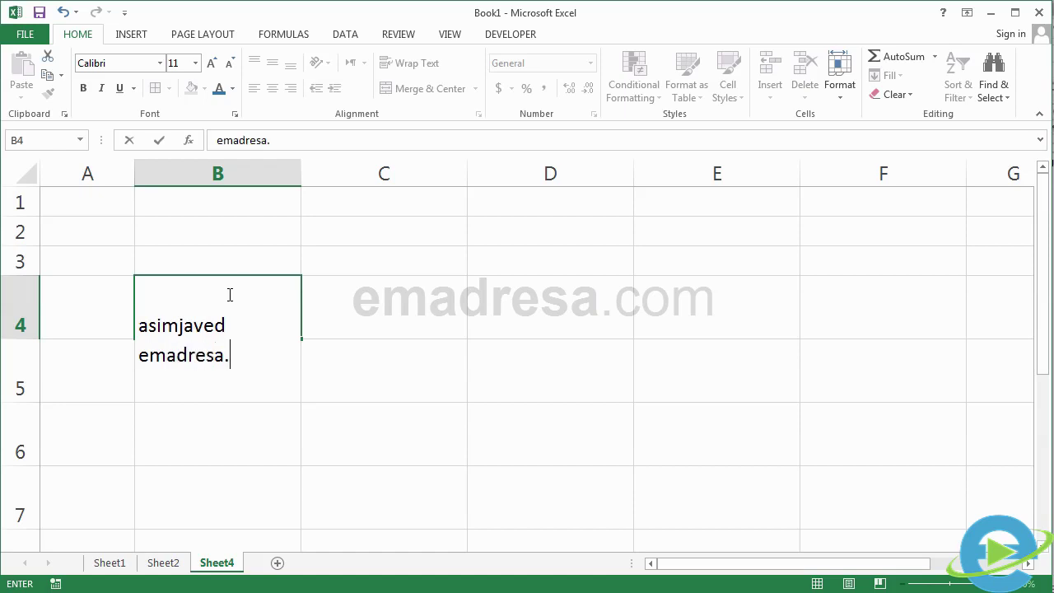
type("com")
key("Return")
left_click(232, 317)
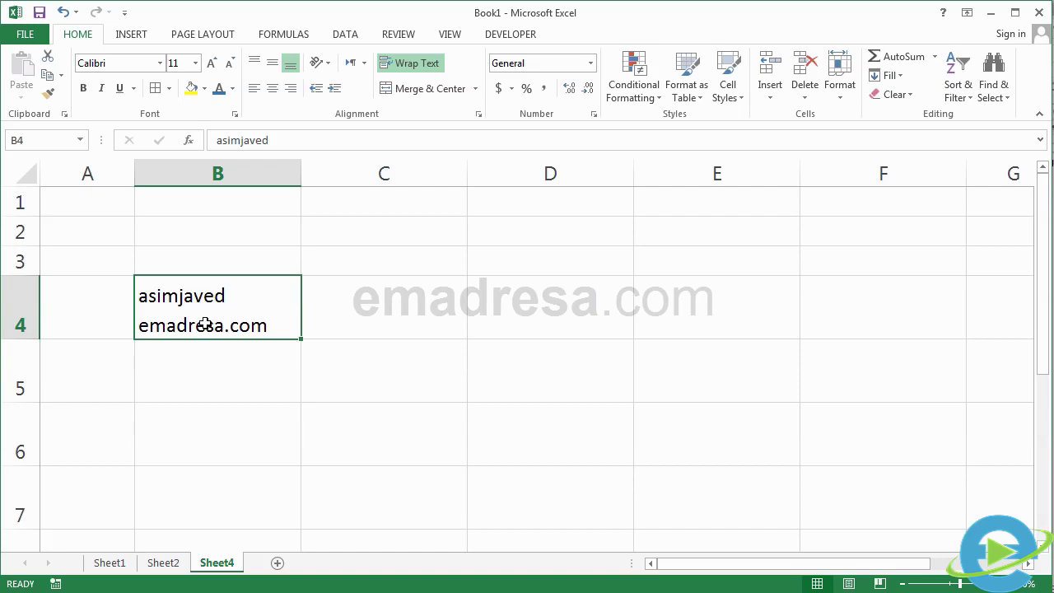
- Copy B4's two-line entry and paste it into C4:F7
key("ctrl+c")
left_click_drag(318, 316, 838, 475)
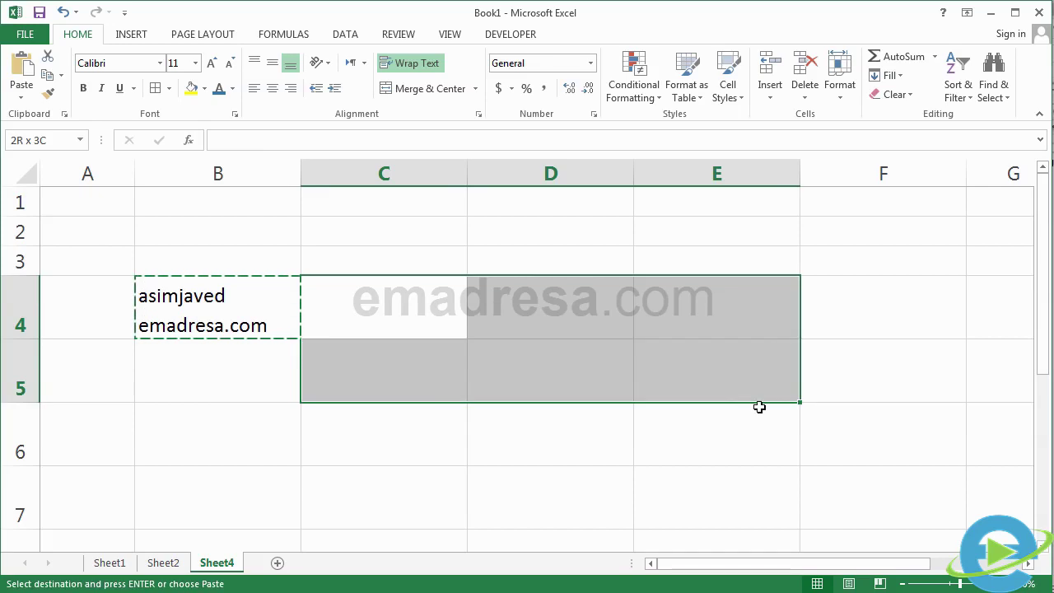
key("ctrl+v")
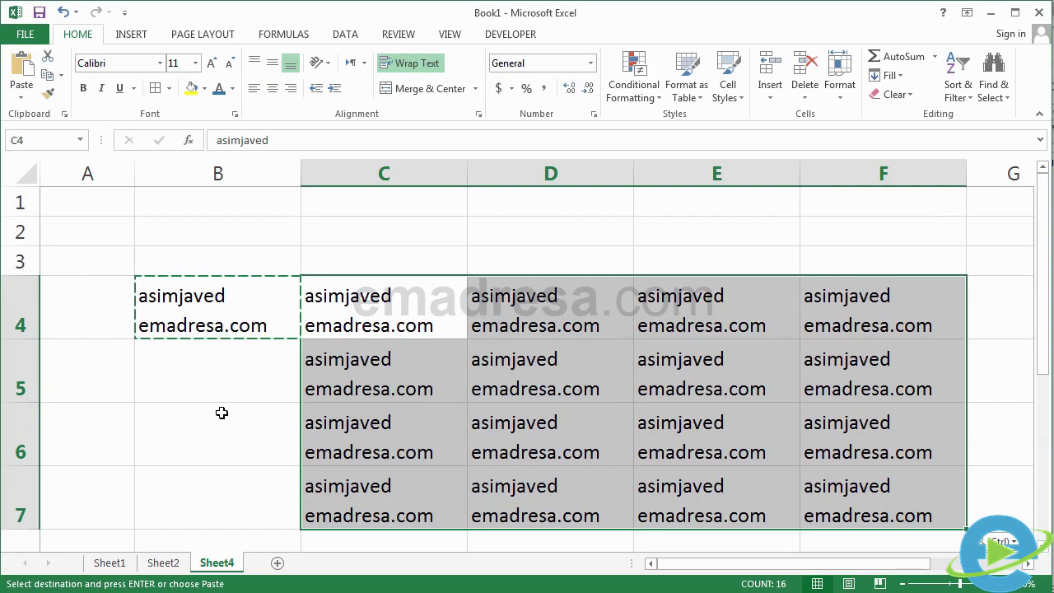
key("ctrl")
key("Escape")
- Paste the same entry into B5:B7 and end copy mode
left_click_drag(233, 371, 233, 489)
key("ctrl+v")
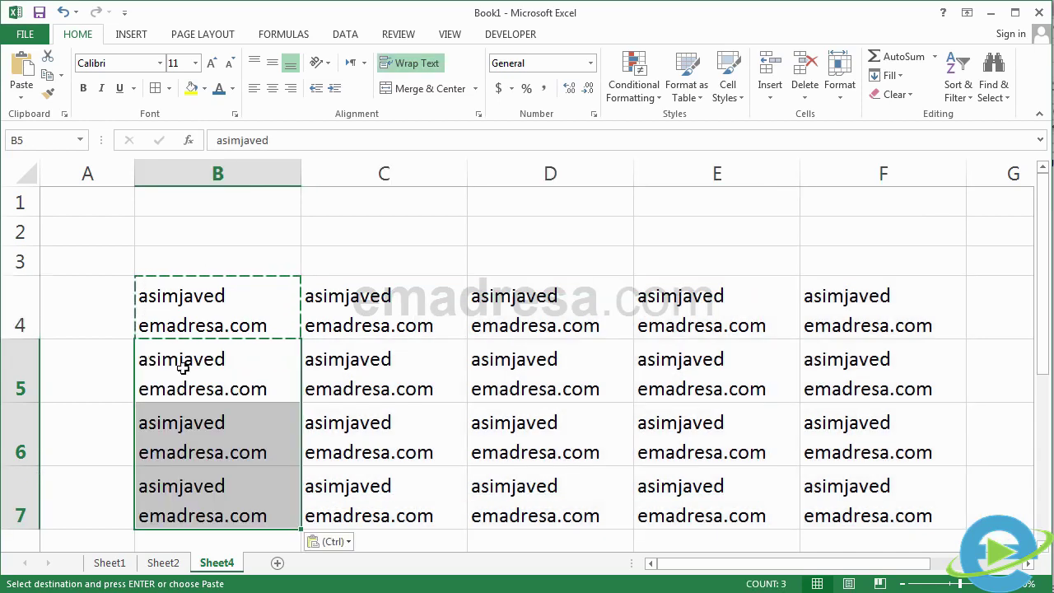
key("Escape")
left_click(200, 265)
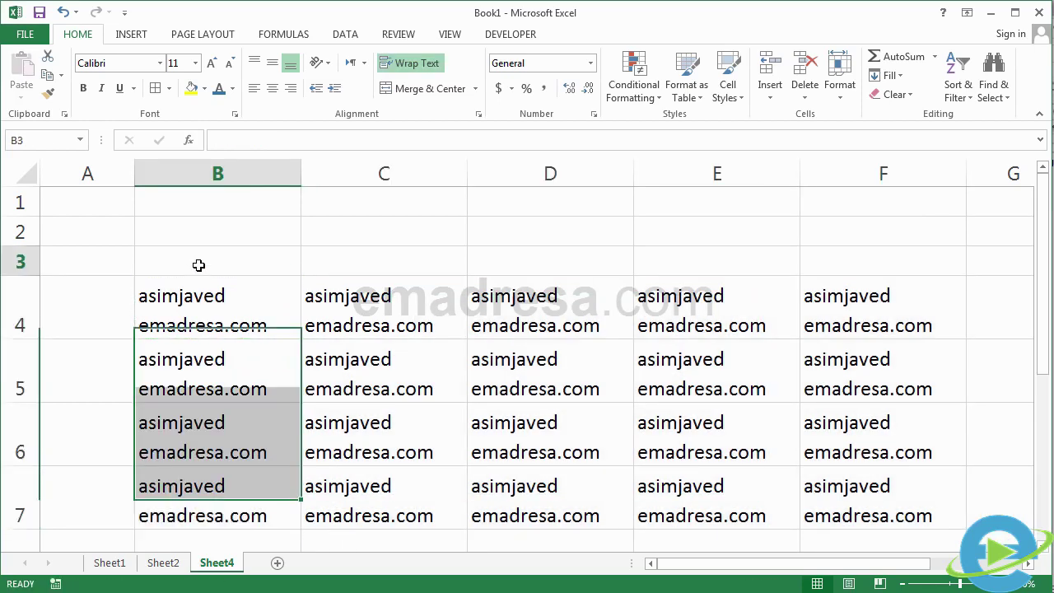
left_click(193, 308)
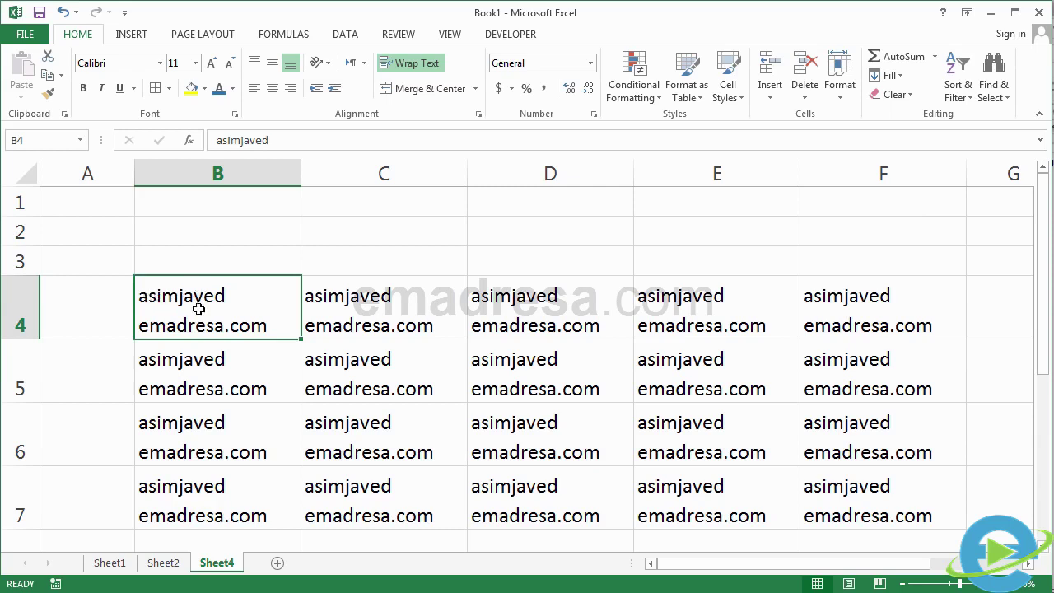
- Try middle, center and right alignment on B4, settling on Align Left
left_click(275, 66)
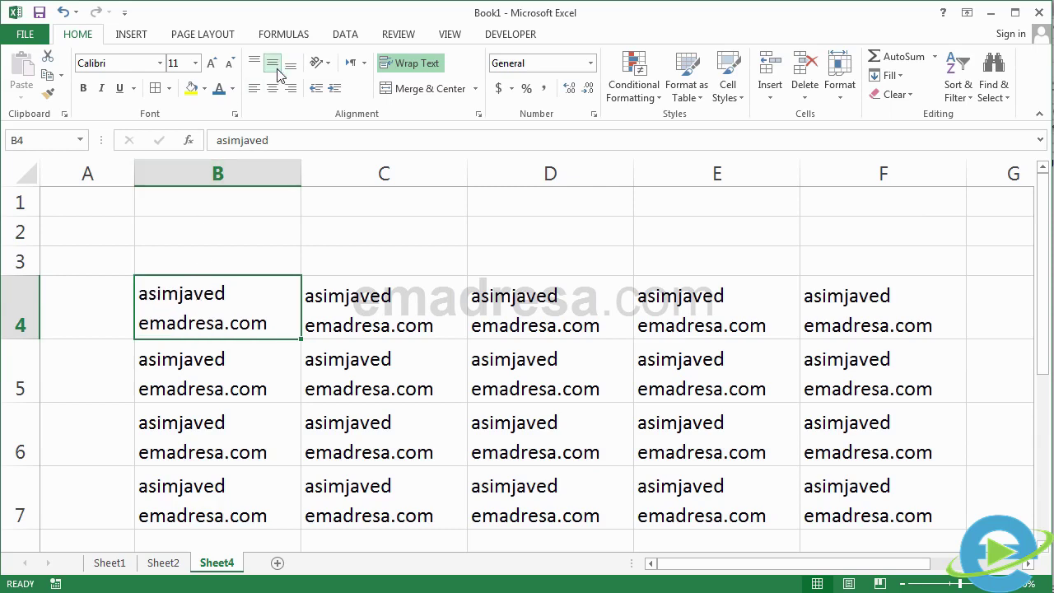
left_click(273, 88)
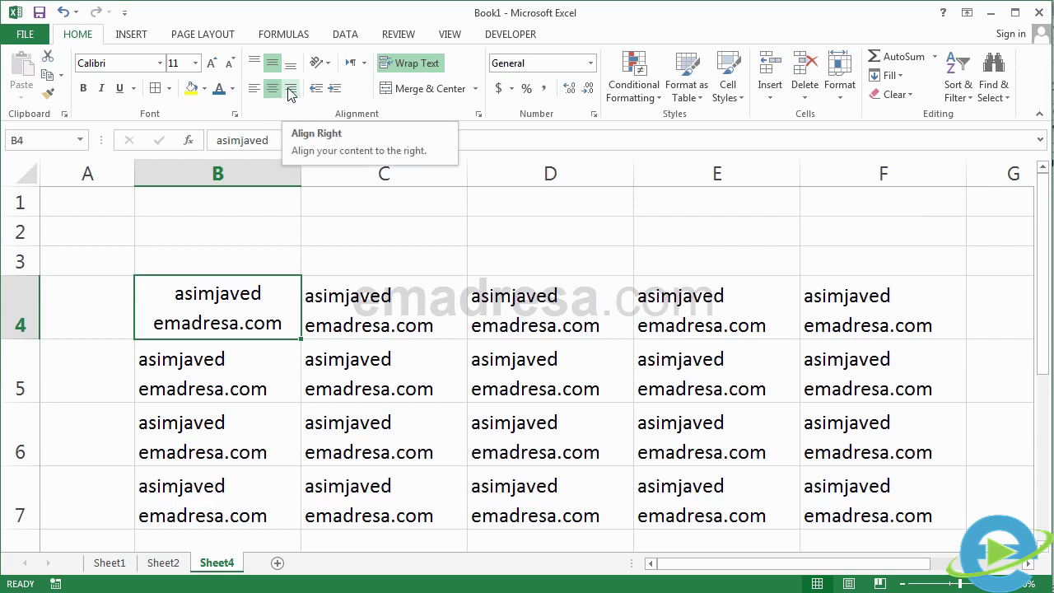
left_click(291, 90)
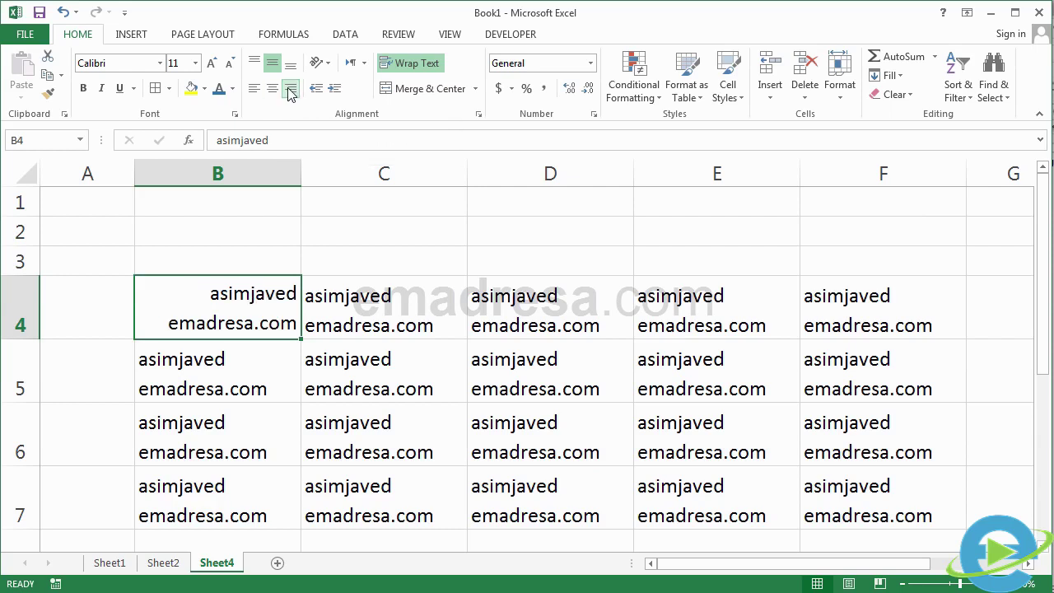
left_click(259, 90)
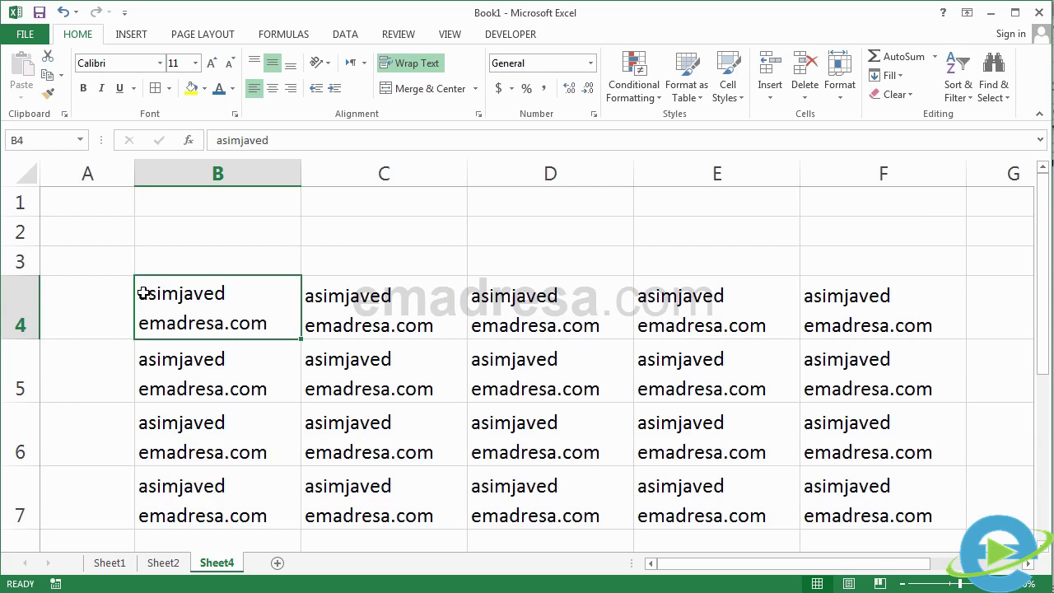
- Insert a leading space before the name line and the emadresa.com line in B4
double_click(143, 293)
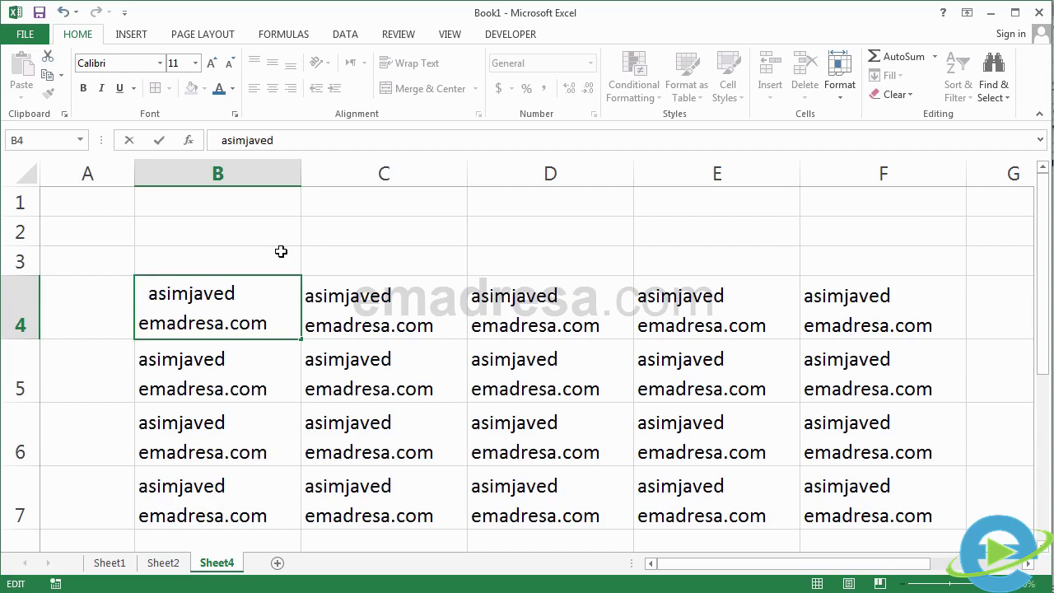
left_click(141, 325)
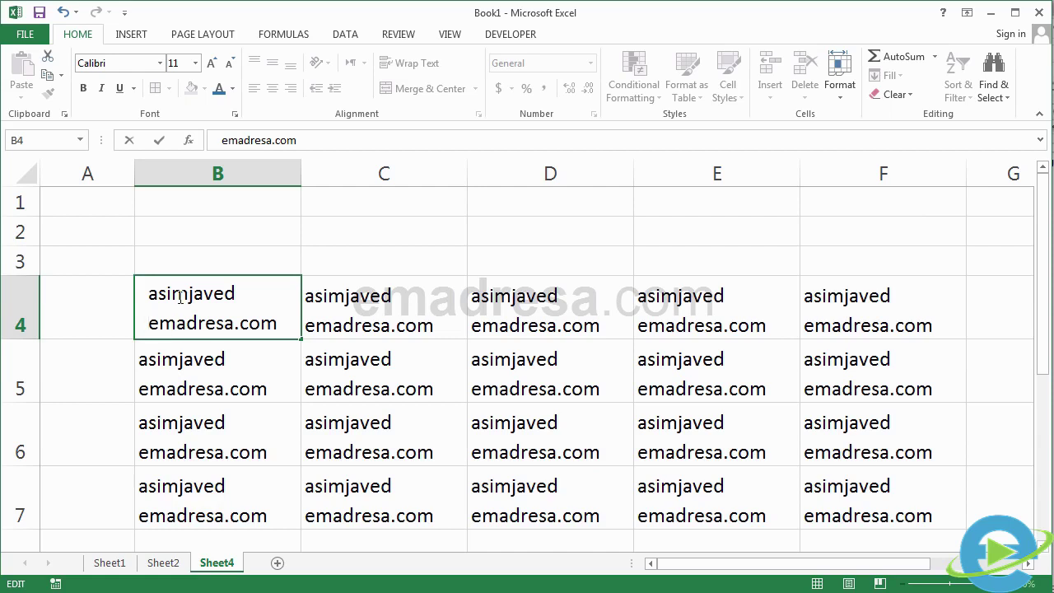
left_click(183, 260)
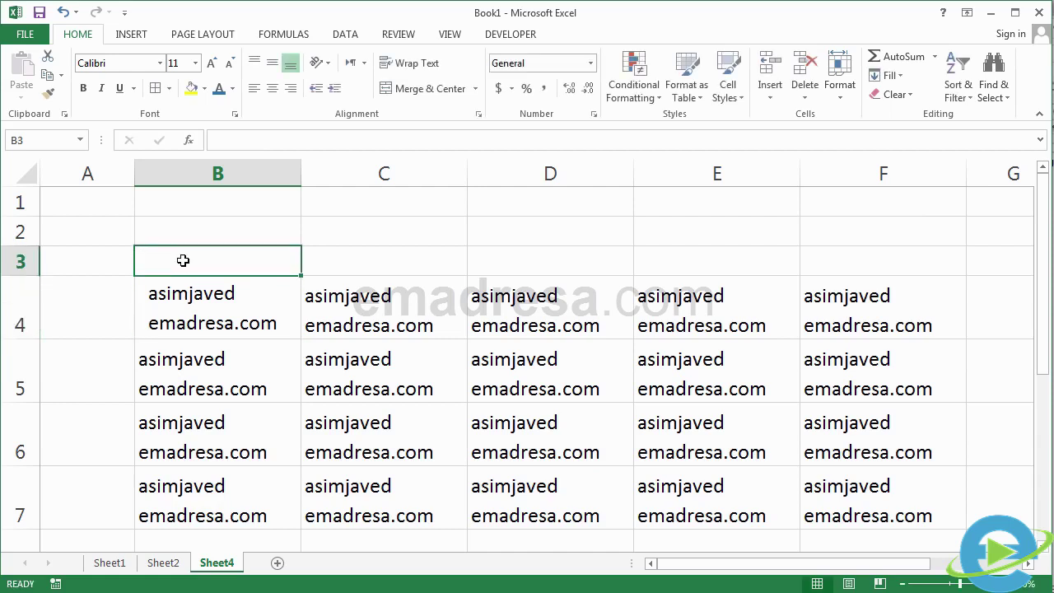
left_click(185, 300)
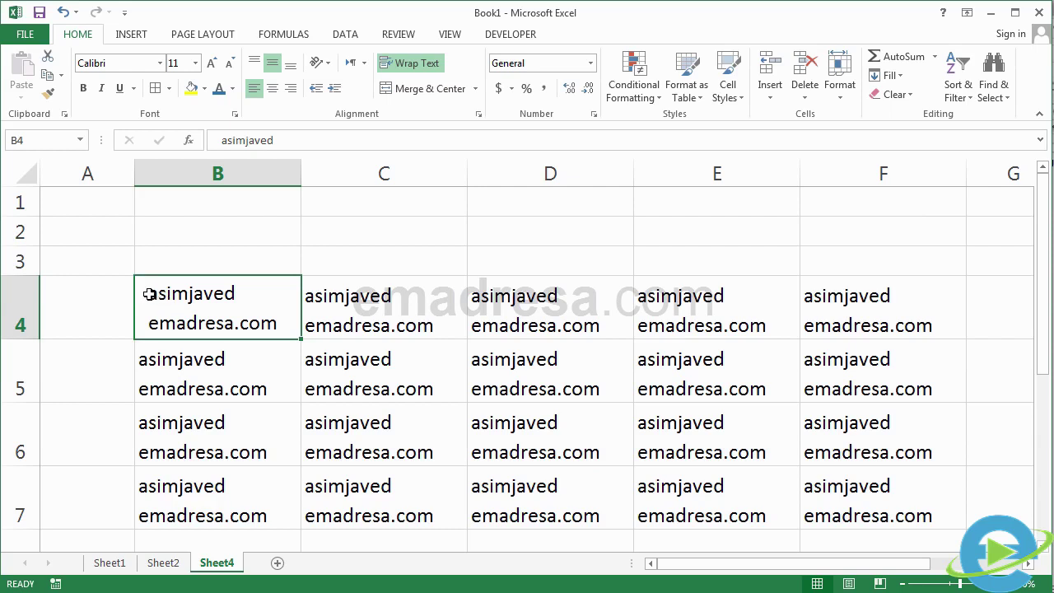
- Delete the leading spaces before the name and emadresa.com lines in B4
double_click(149, 294)
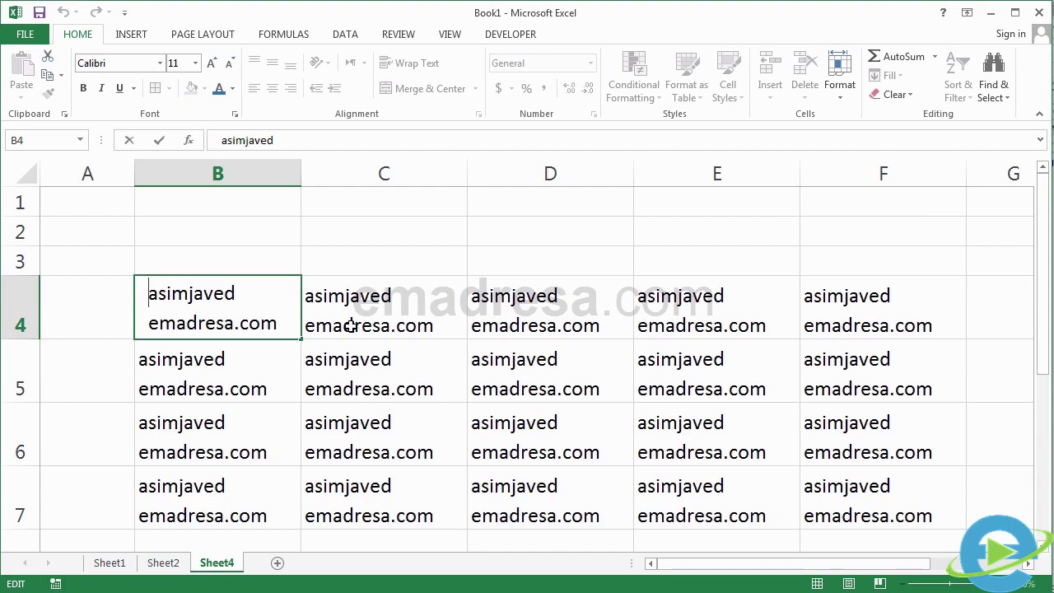
key("BackSpace")
key("BackSpace")
left_click(151, 325)
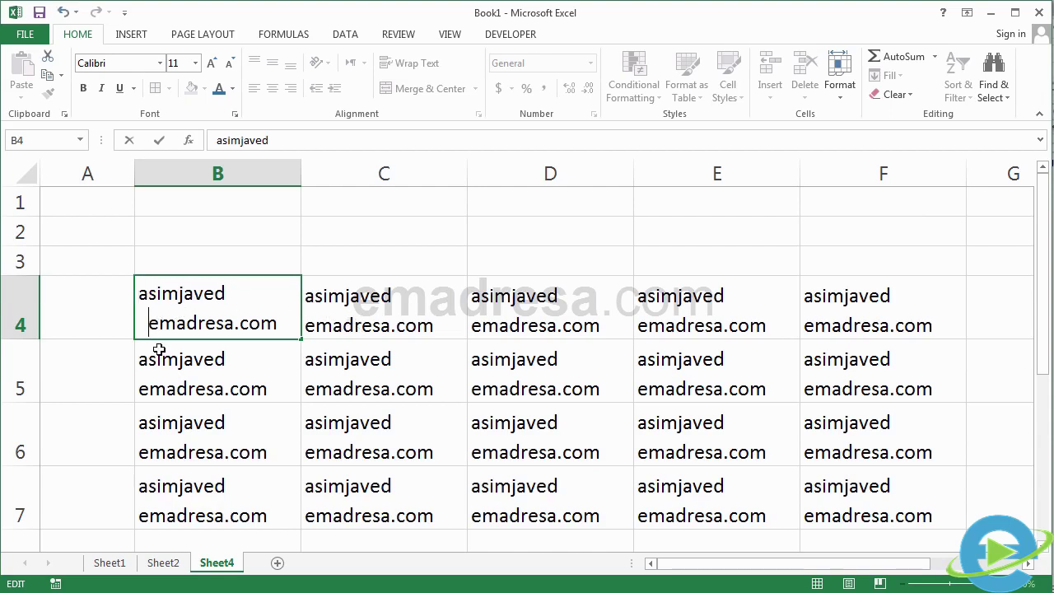
key("BackSpace")
key("BackSpace")
key("Up")
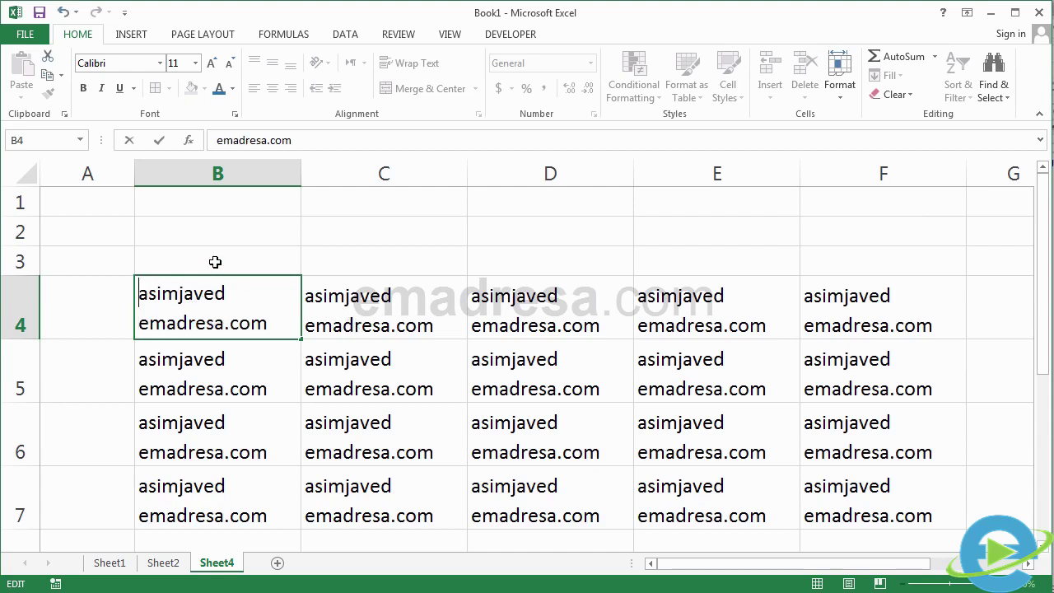
left_click(215, 262)
left_click(231, 322)
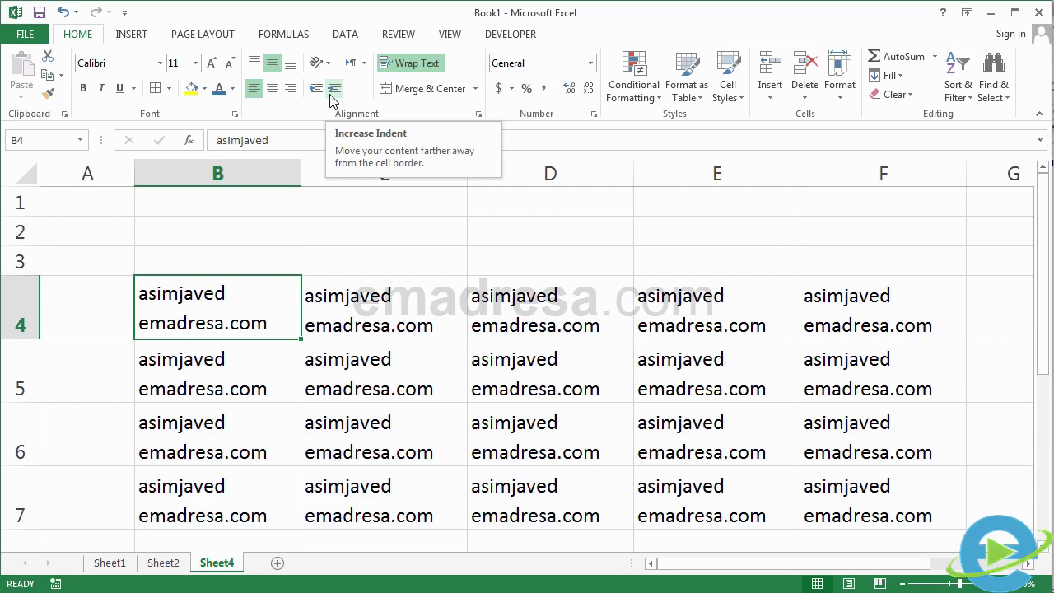
- Apply Increase Indent to B4, then to C4:F7 and B5:B7 selected together
left_click(334, 97)
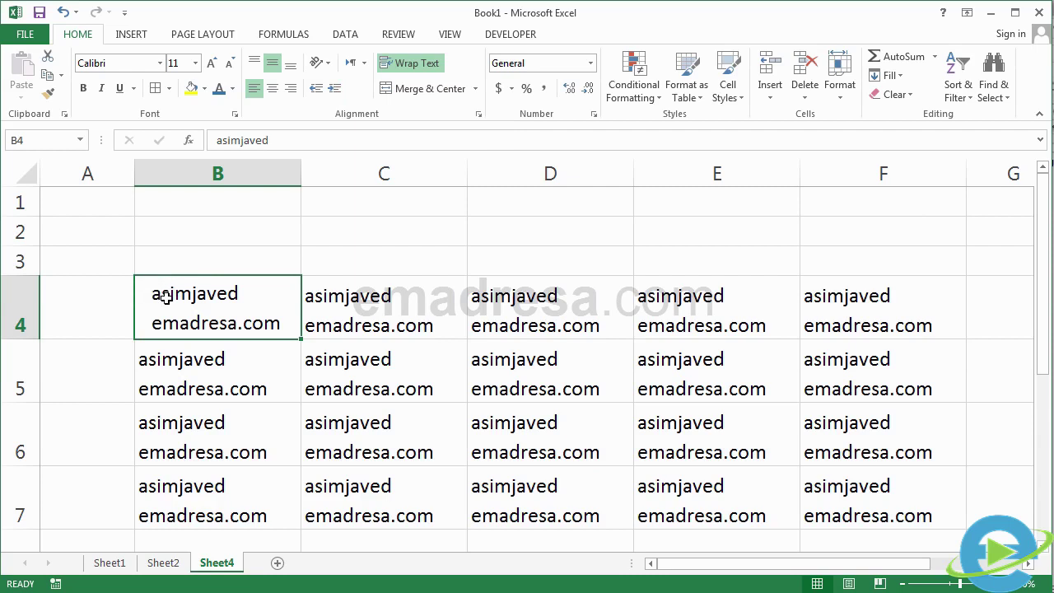
mouse_move(359, 305)
left_mouse_down()
mouse_move(753, 492)
mouse_move(819, 506)
left_mouse_up()
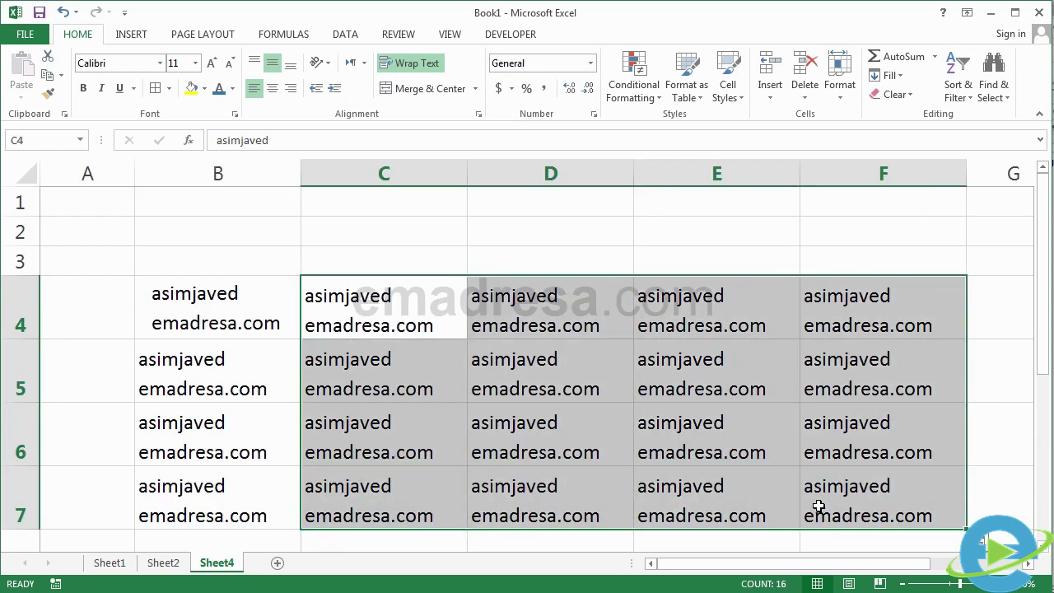
left_click_drag(191, 374, 206, 489, "ctrl")
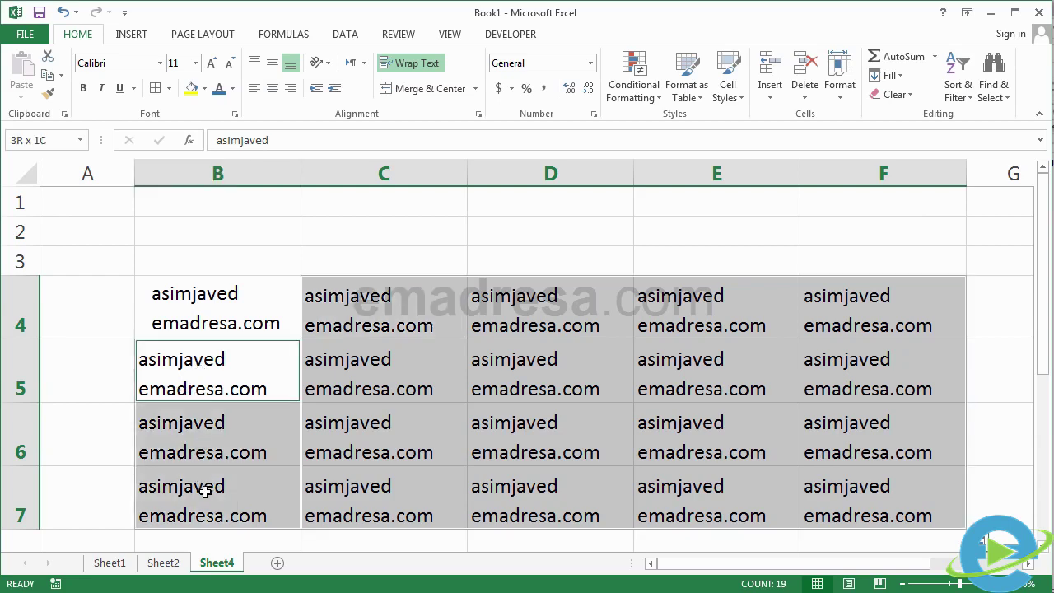
left_click(334, 89)
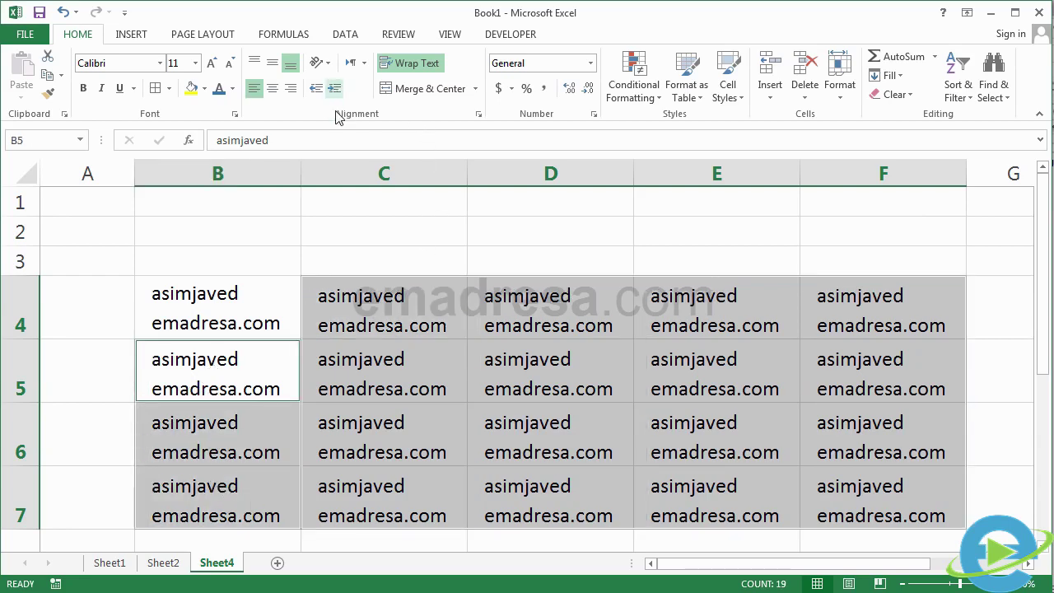
left_click(265, 263)
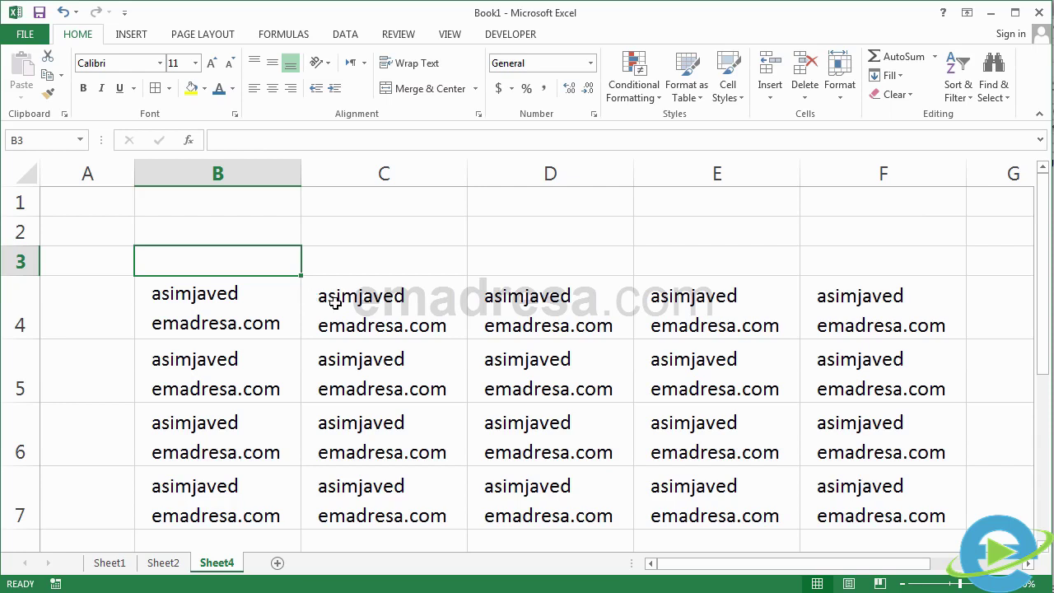
left_click_drag(239, 292, 810, 506)
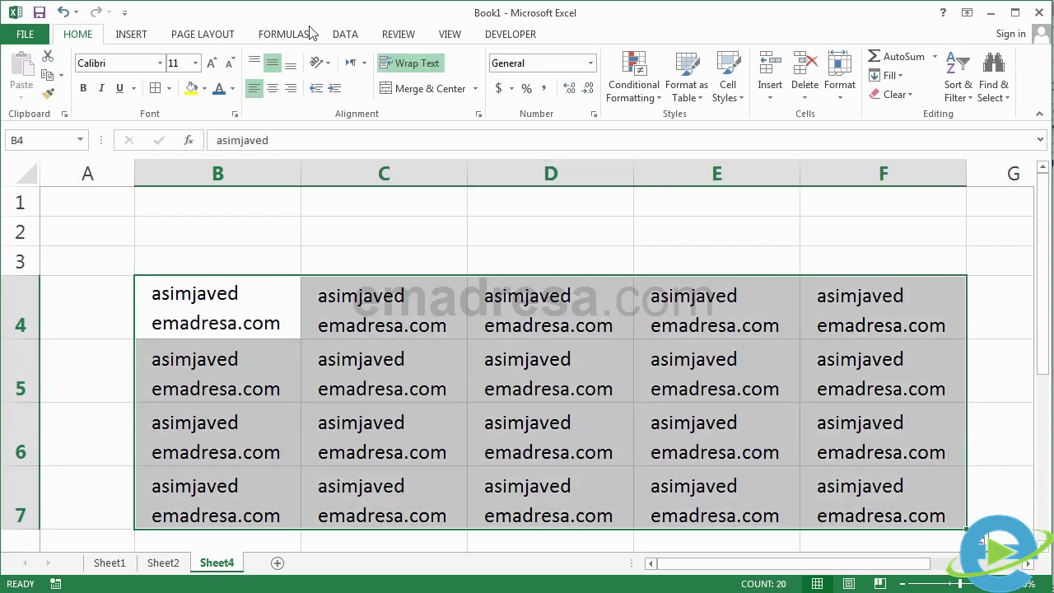
left_click(315, 89)
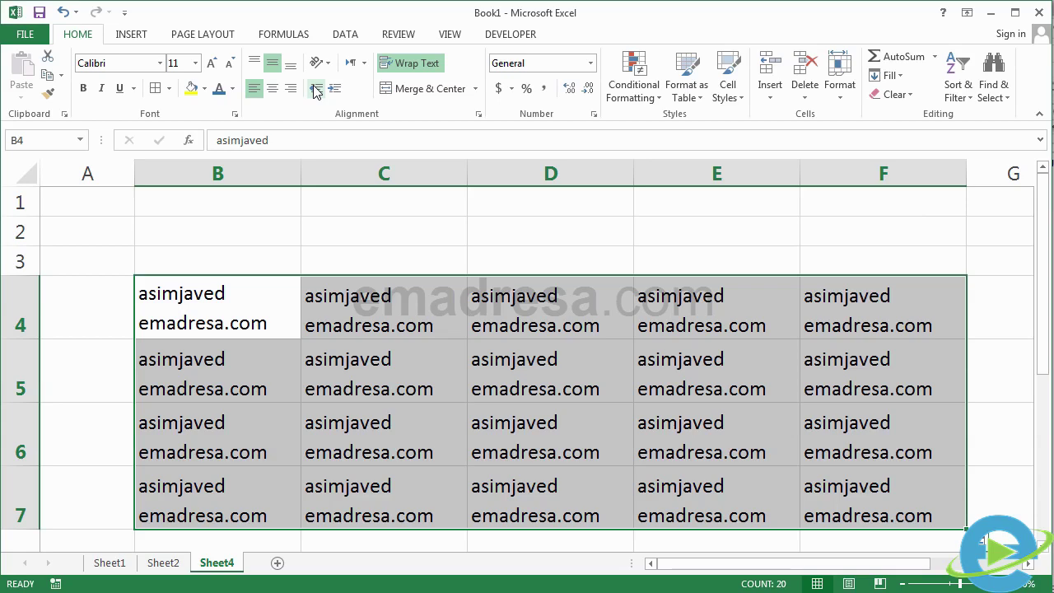
left_click(276, 92)
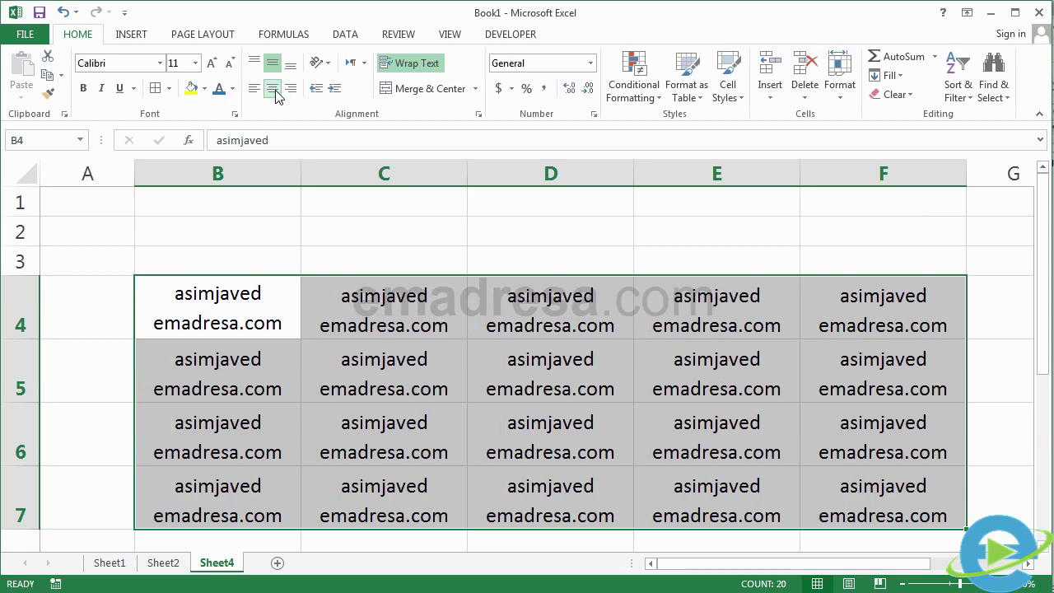
left_click(253, 88)
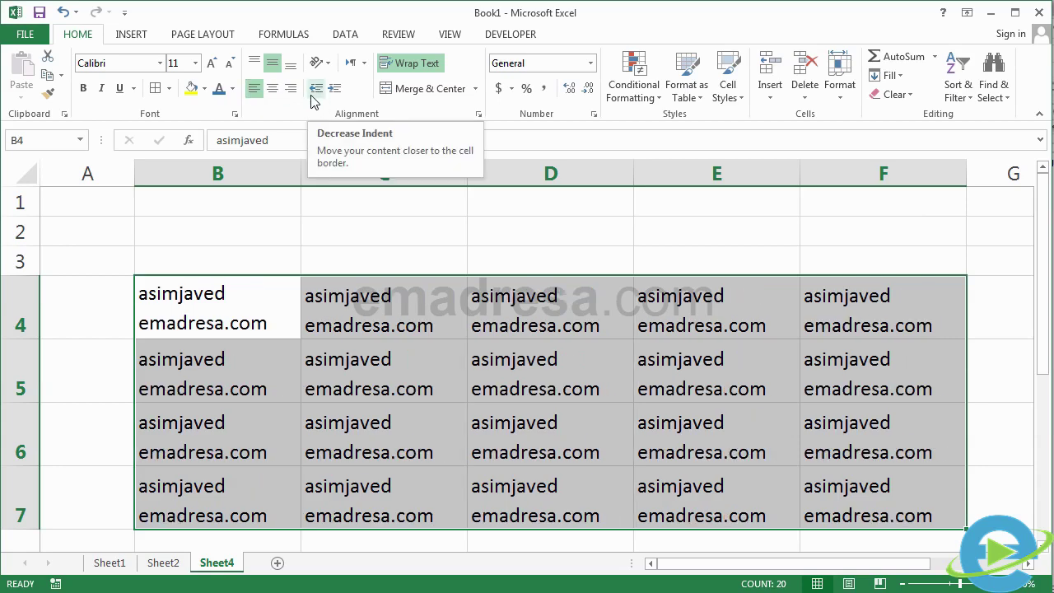
left_click(333, 92)
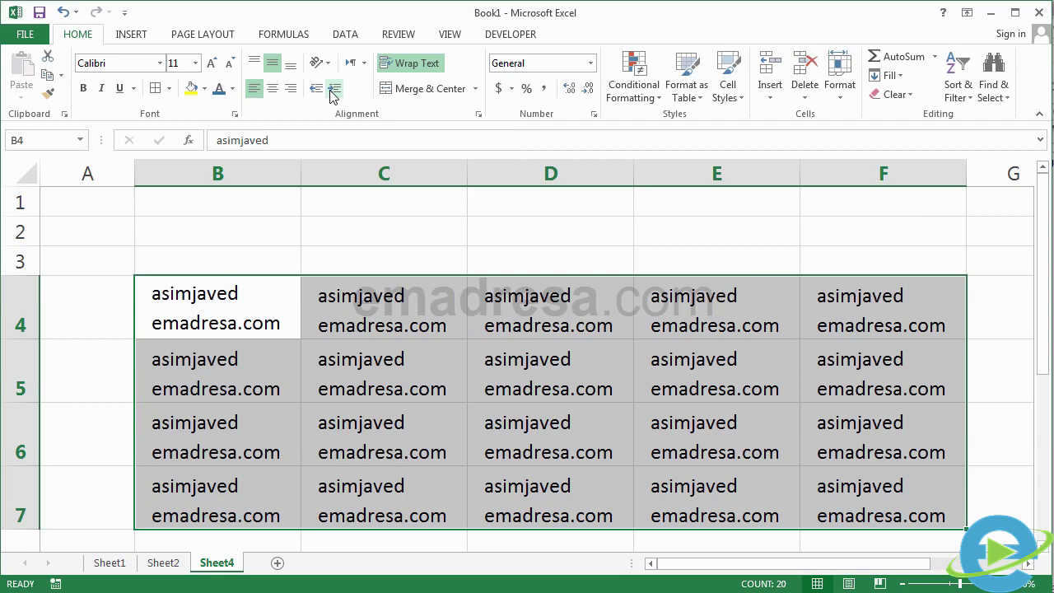
left_click(328, 296)
double_click(329, 294)
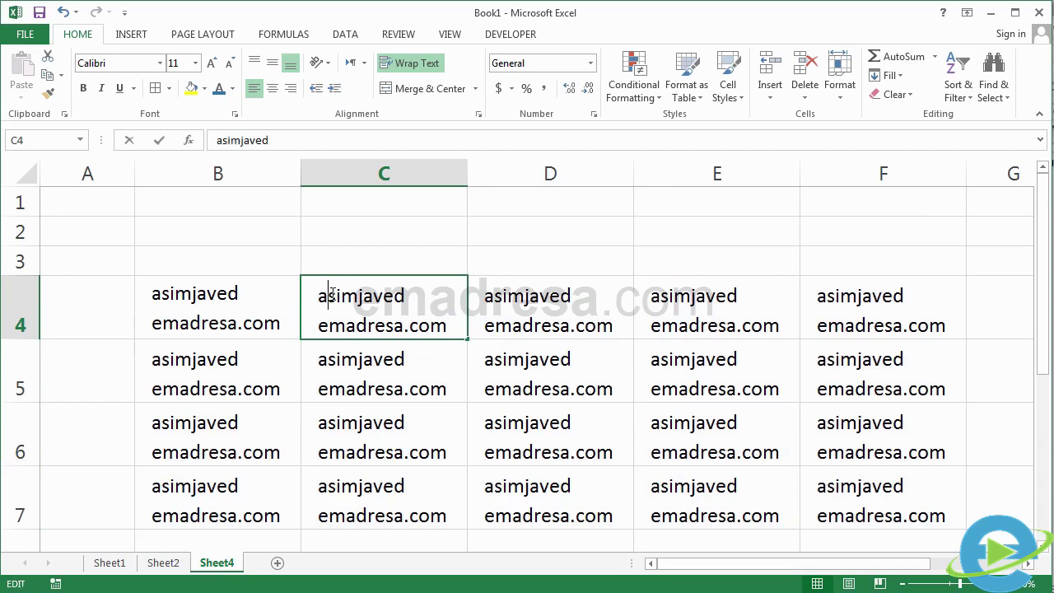
key("Home")
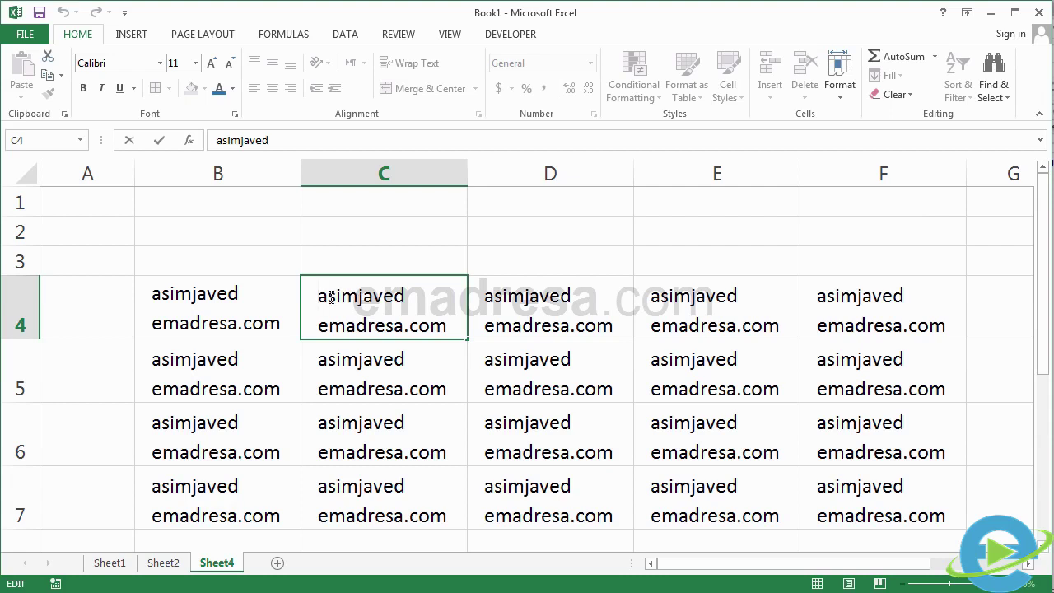
left_click(334, 264)
left_click(329, 297)
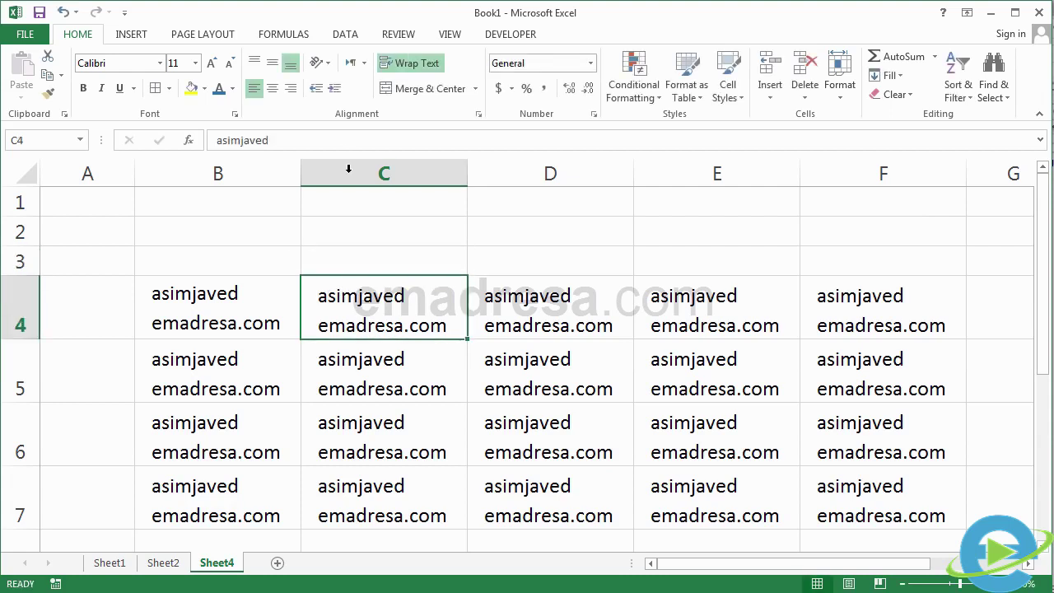
left_click(316, 88)
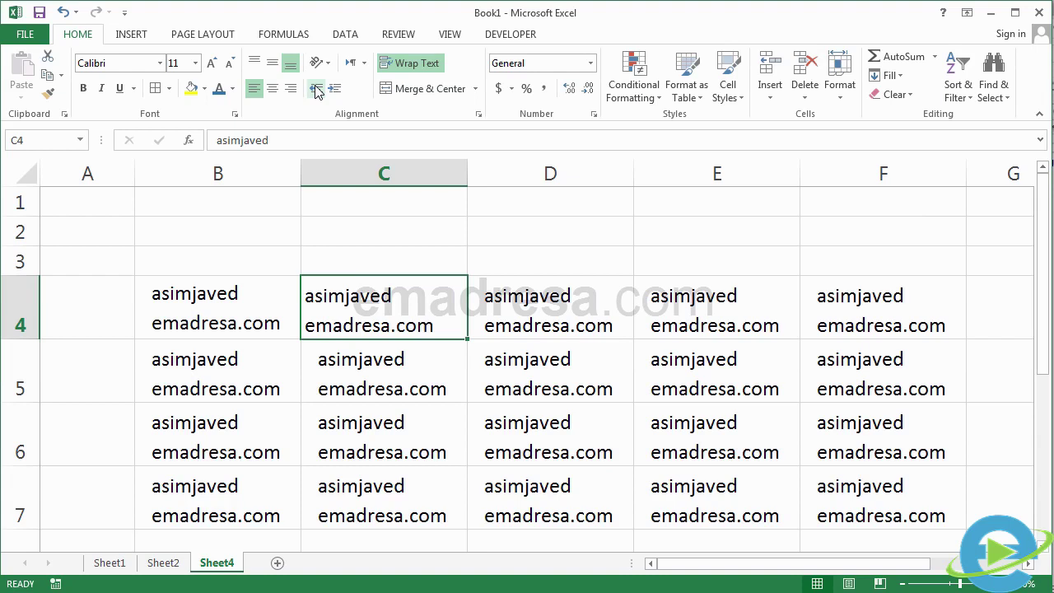
left_click(336, 90)
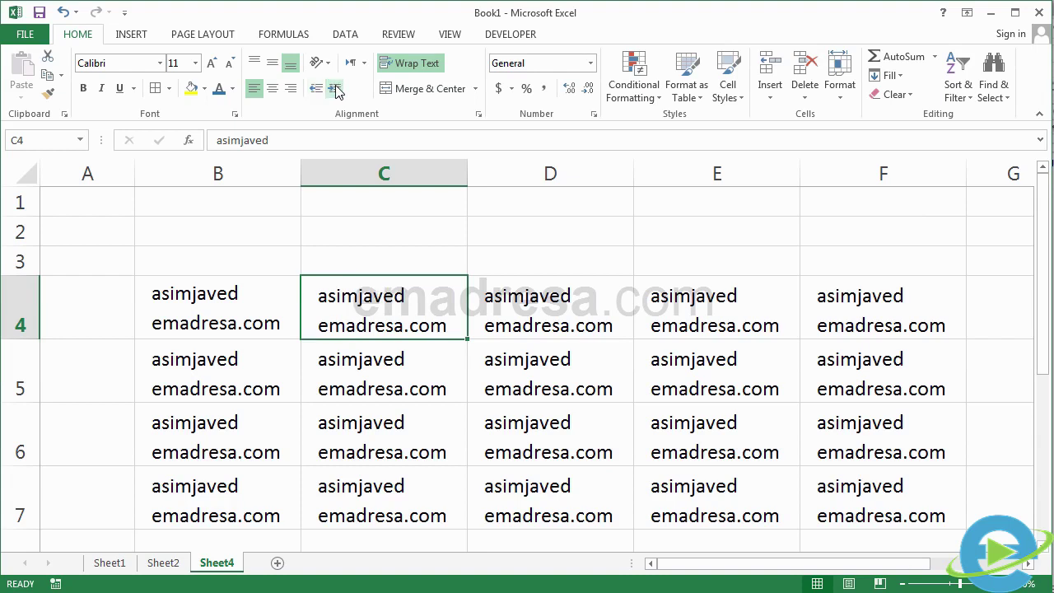